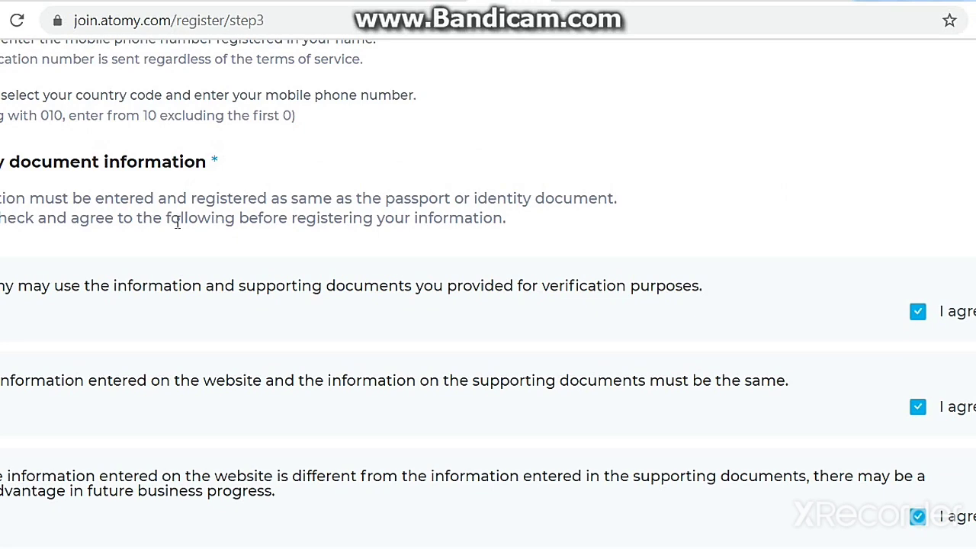
# Enter the identity document number, attach the passport image as the front side and the scanned page as the back.
pyautogui.scroll(-5, 926, 317)
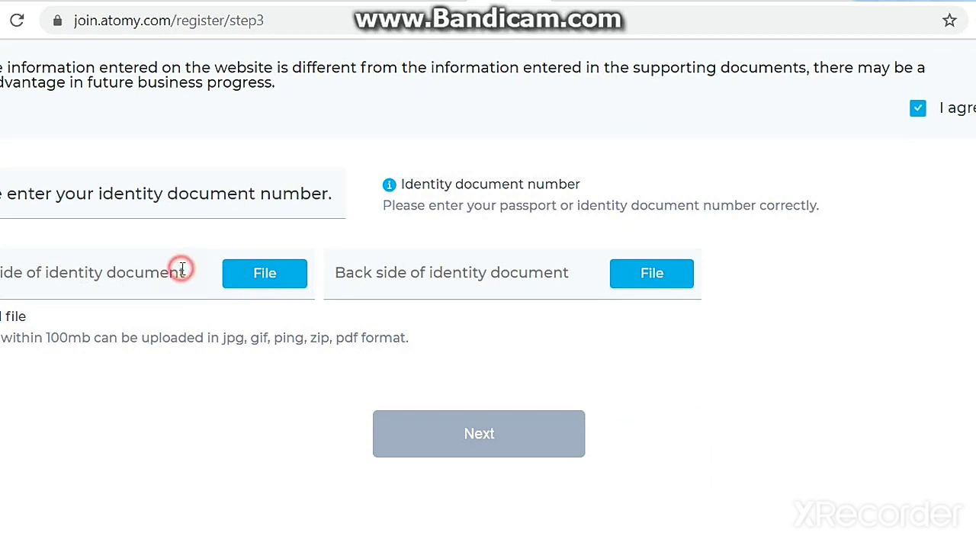
pyautogui.click(210, 195)
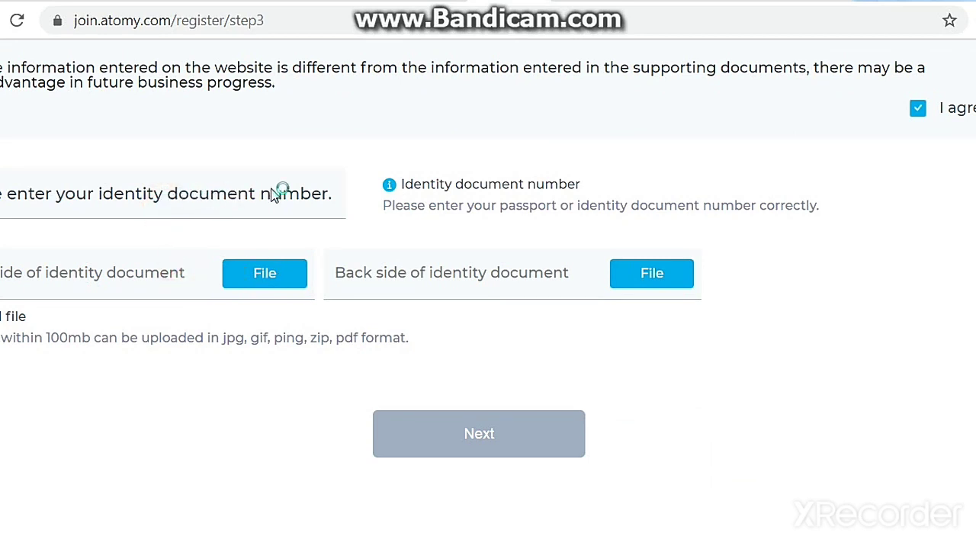
pyautogui.click(235, 197)
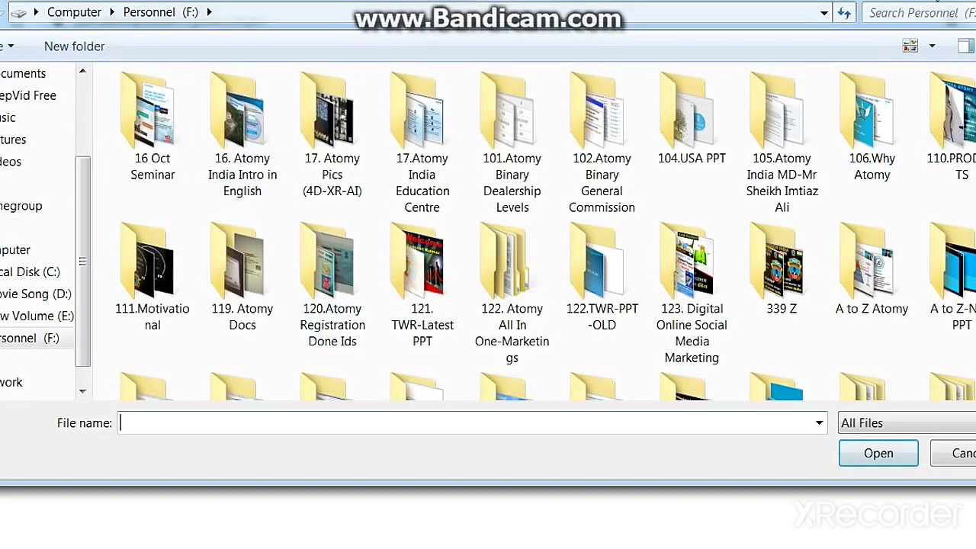
pyautogui.press('Escape')
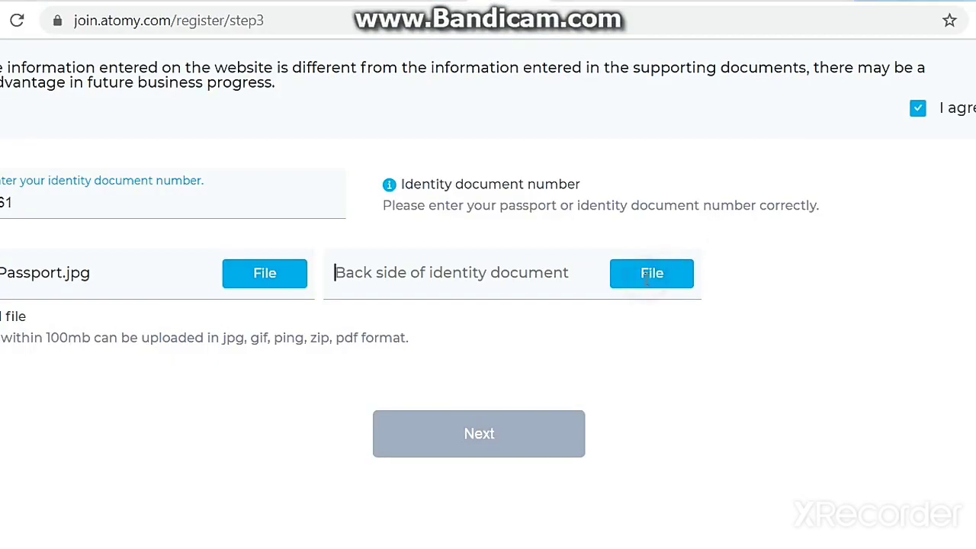
pyautogui.click(650, 278)
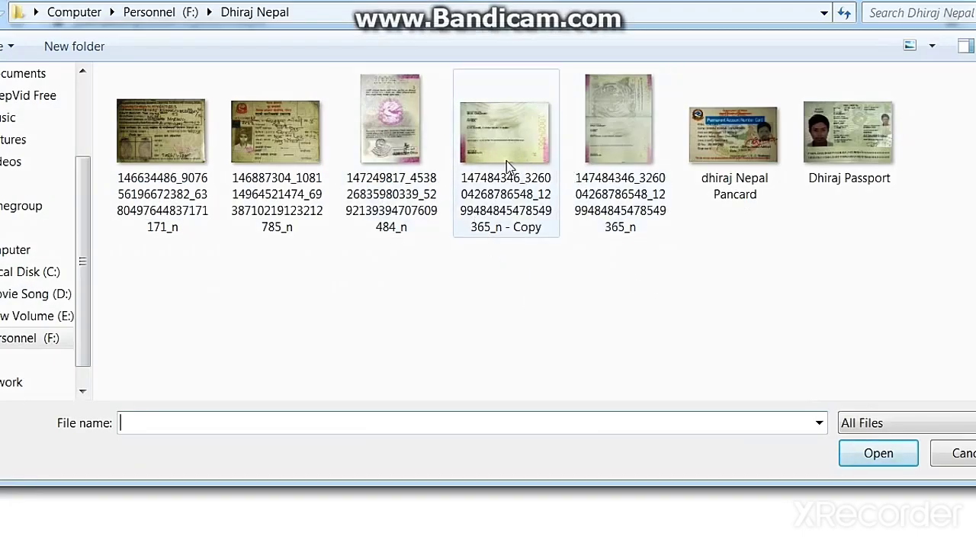
pyautogui.doubleClick(505, 162)
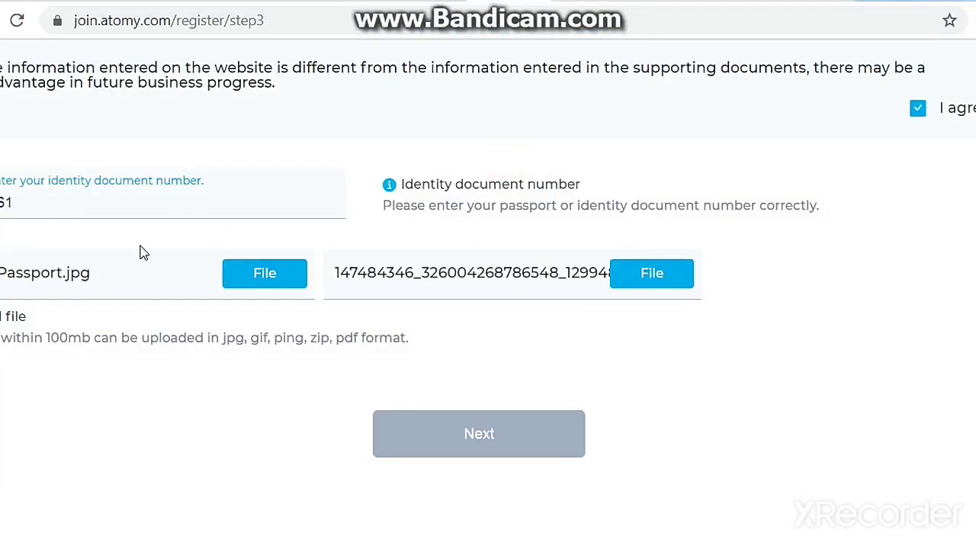
pyautogui.scroll(1, 279, 394)
pyautogui.scroll(5, 279, 394)
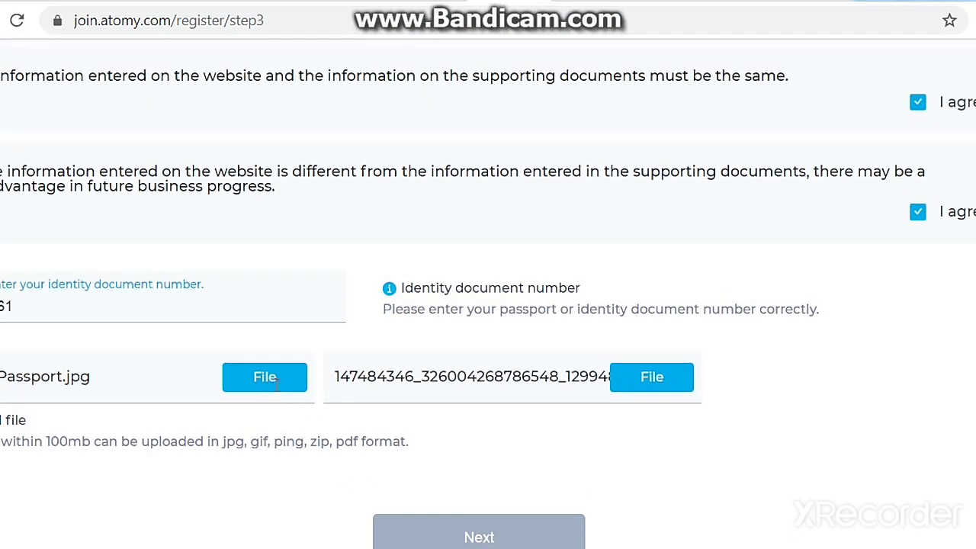
pyautogui.scroll(8, 279, 389)
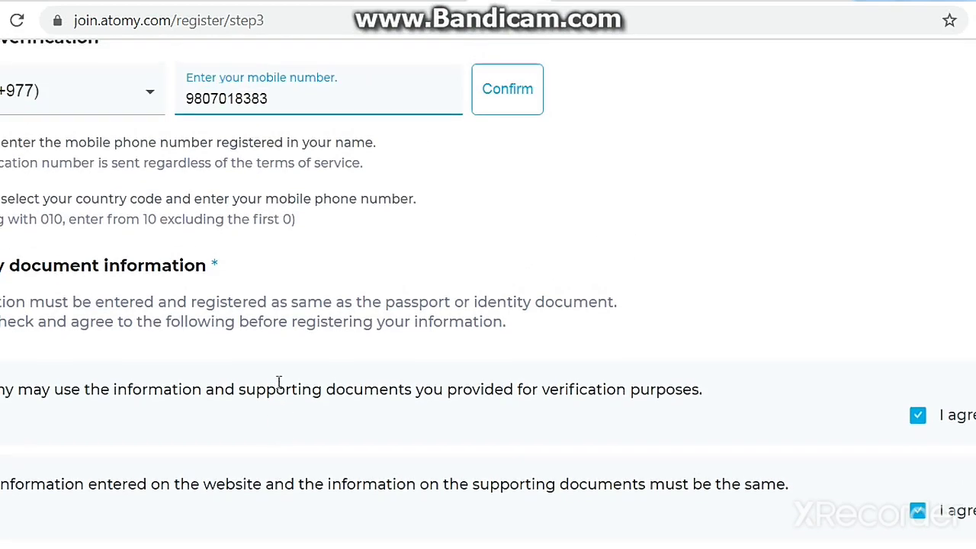
pyautogui.scroll(2, 279, 389)
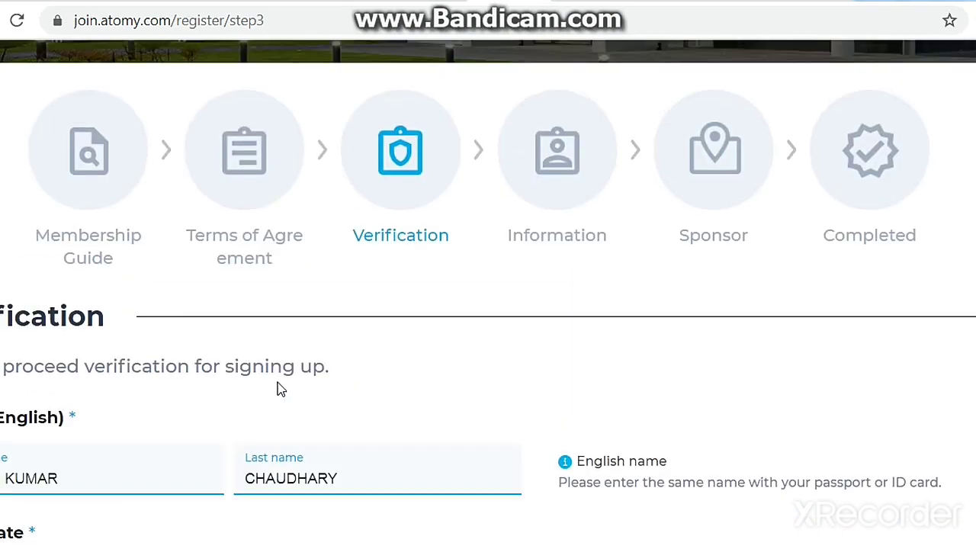
pyautogui.scroll(-5, 279, 390)
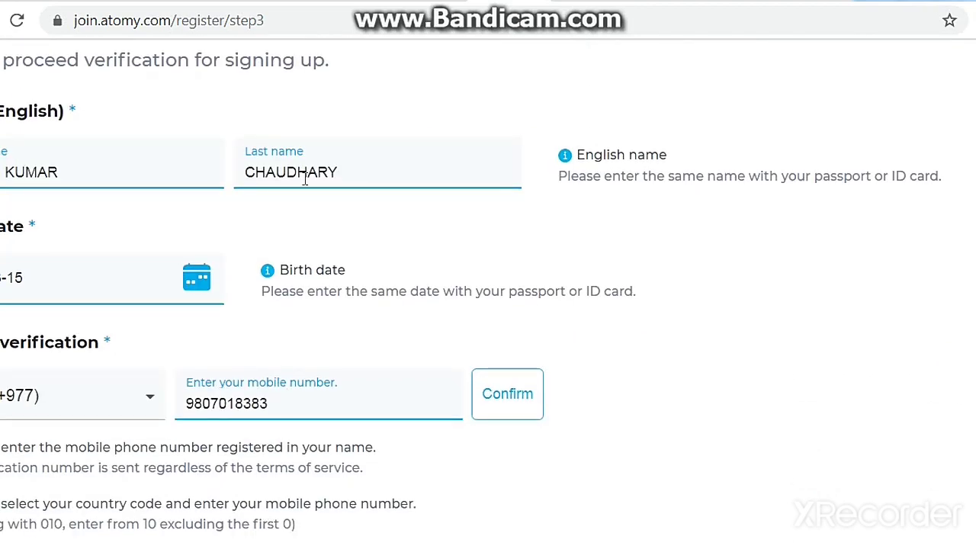
pyautogui.scroll(-5, 280, 241)
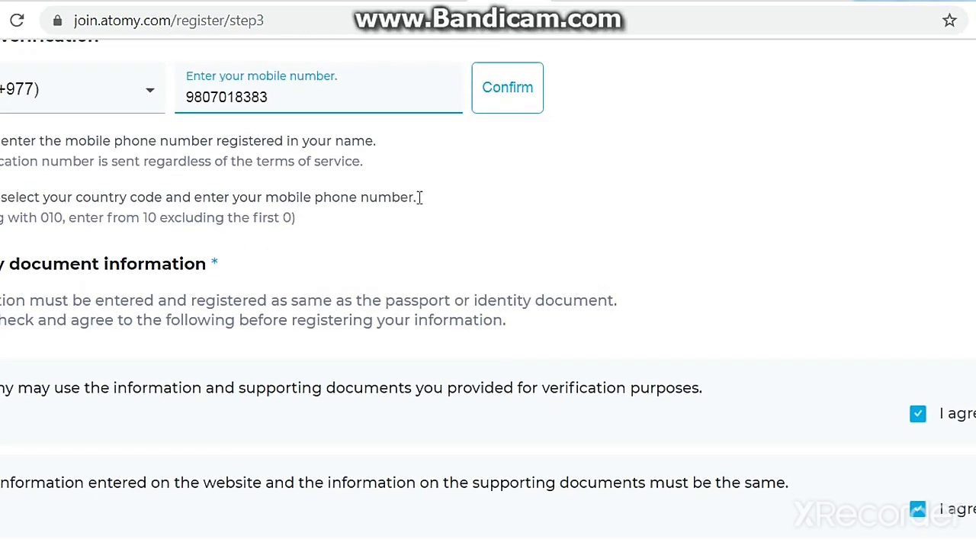
pyautogui.scroll(-8, 417, 196)
pyautogui.scroll(-4, 362, 259)
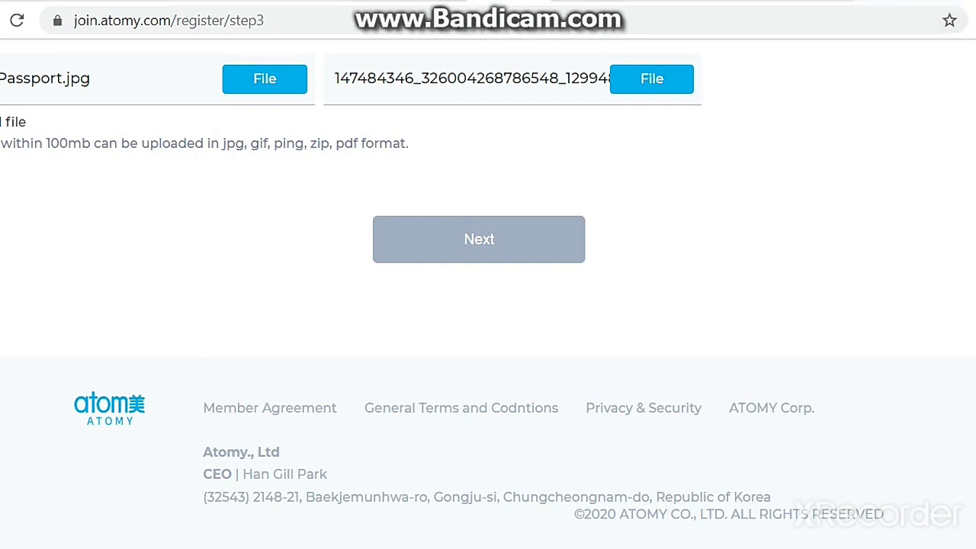
pyautogui.scroll(3, 451, 510)
# Submit the verification details and review the Information page with nationality and English name prefilled.
pyautogui.click(460, 449)
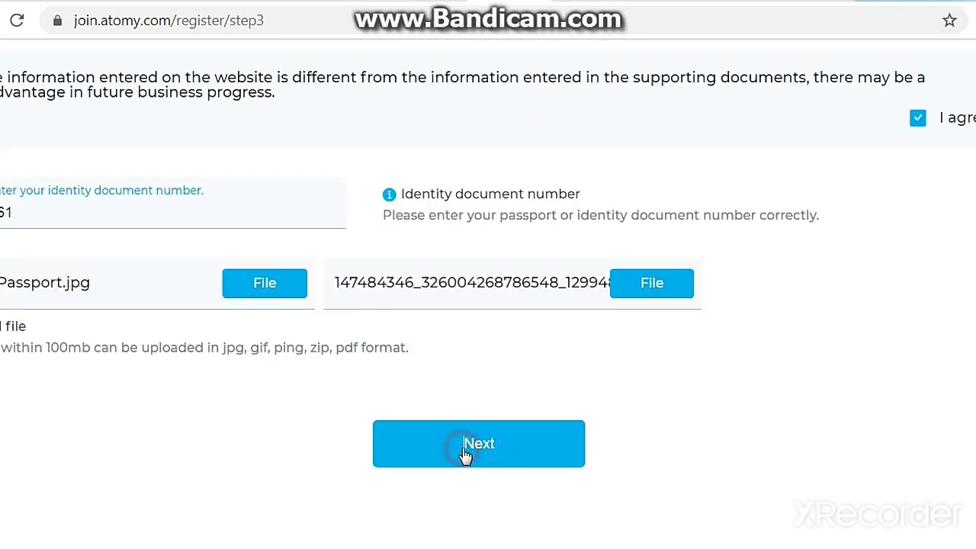
pyautogui.click(453, 443)
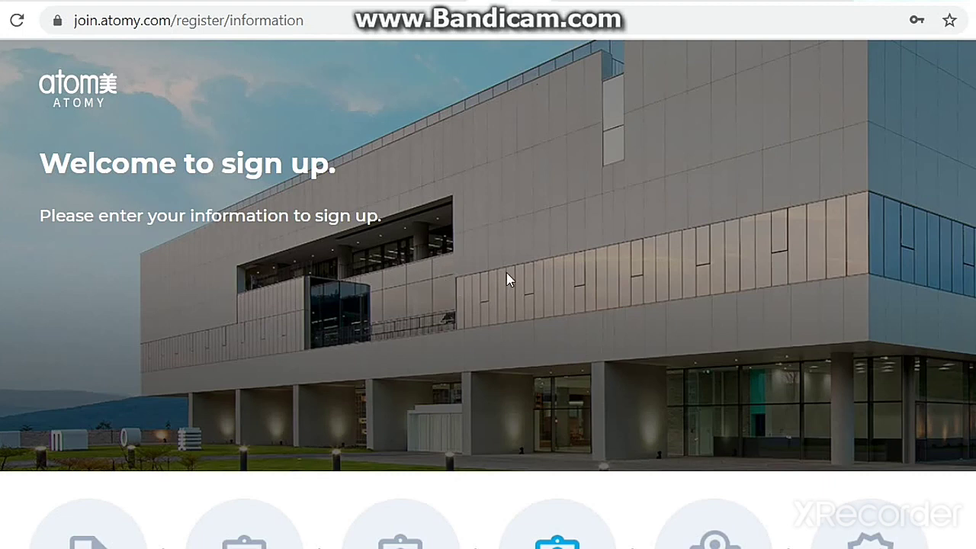
pyautogui.scroll(-6, 361, 354)
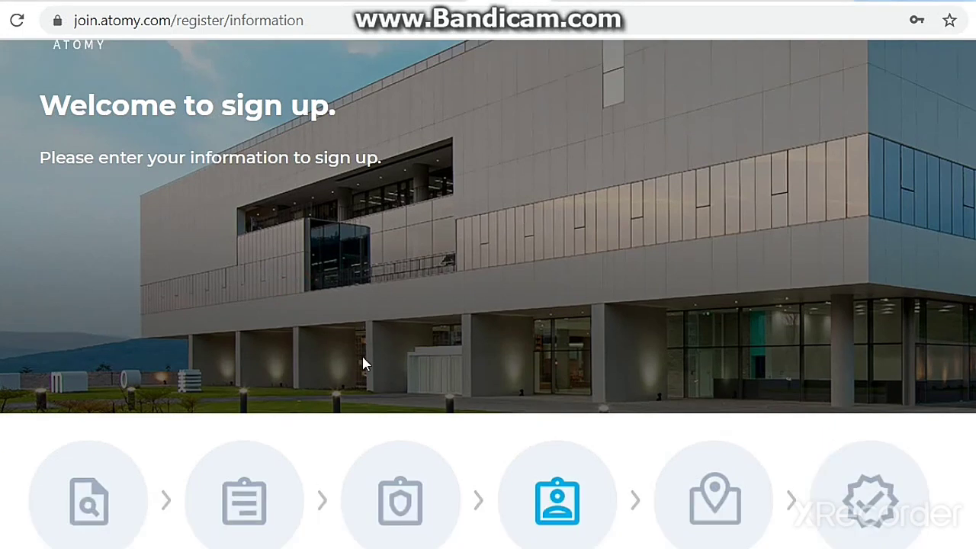
pyautogui.scroll(-3, 365, 361)
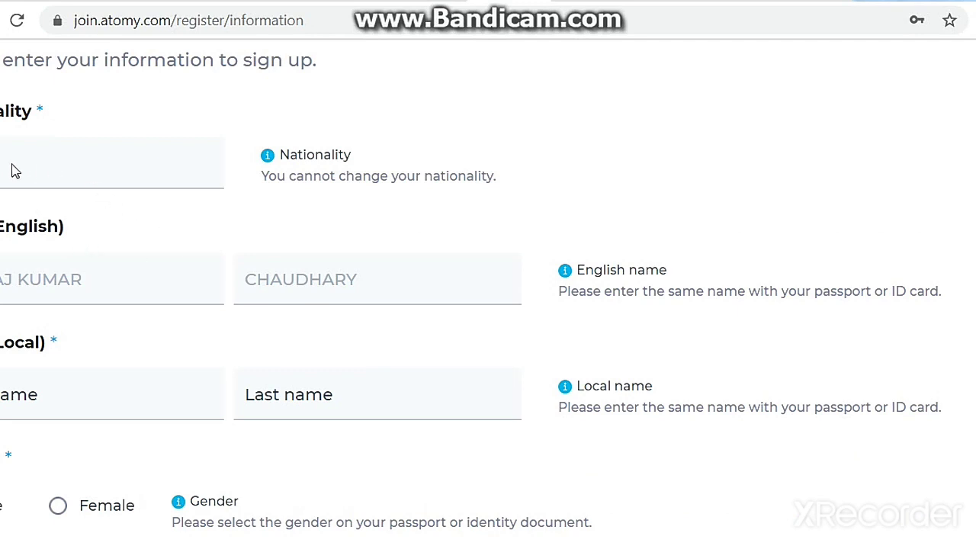
pyautogui.scroll(-1, 175, 189)
pyautogui.scroll(-1, 191, 191)
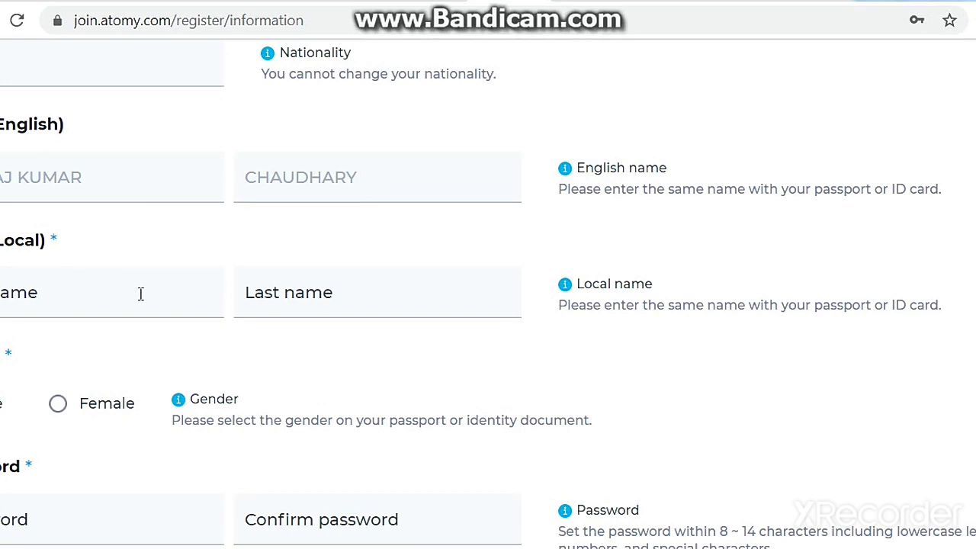
pyautogui.scroll(-2, 142, 296)
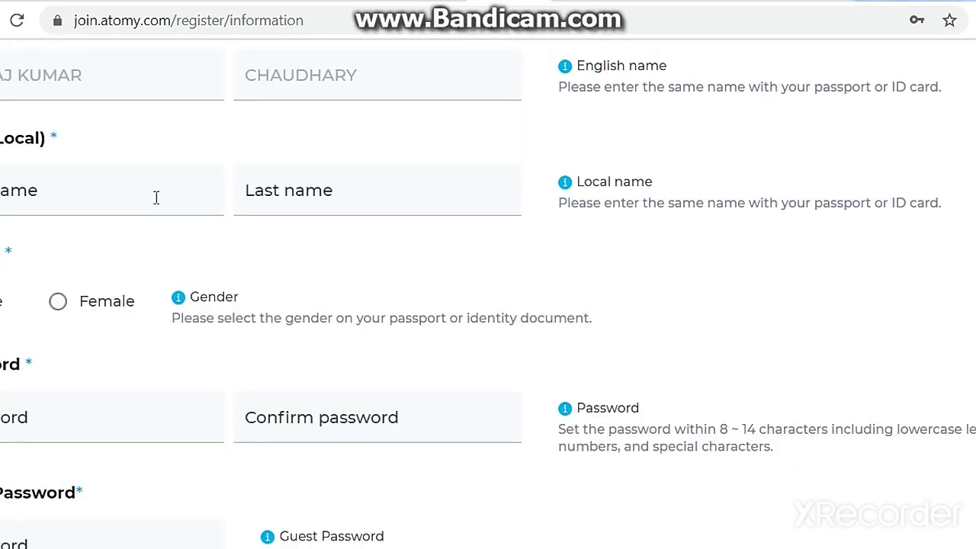
pyautogui.scroll(2, 114, 219)
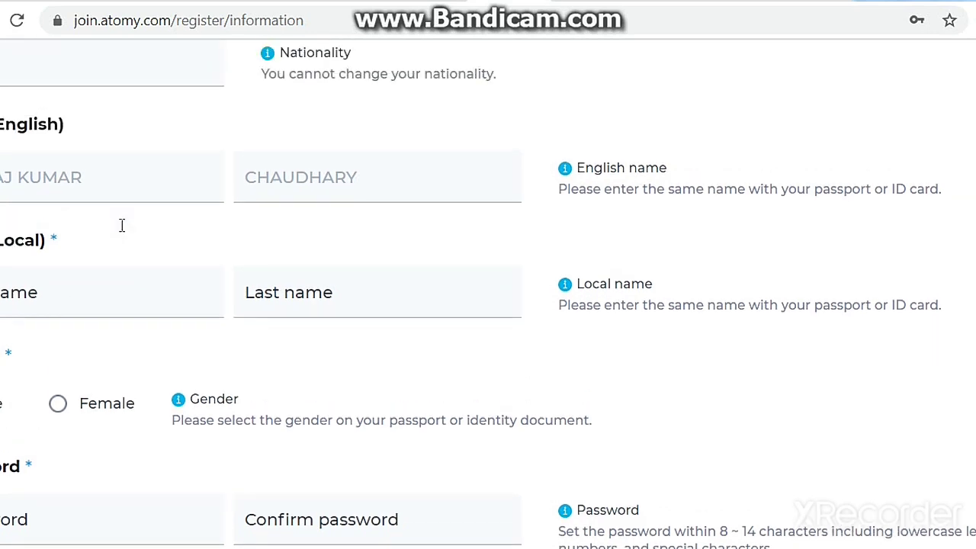
# Enter the member's local first name and last name, matching the English name.
pyautogui.click(41, 292)
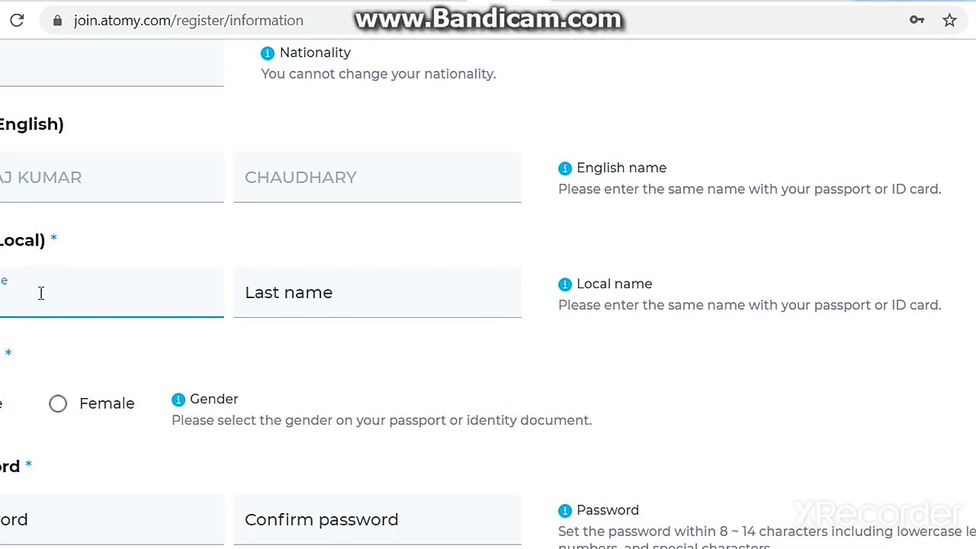
pyautogui.click(359, 302)
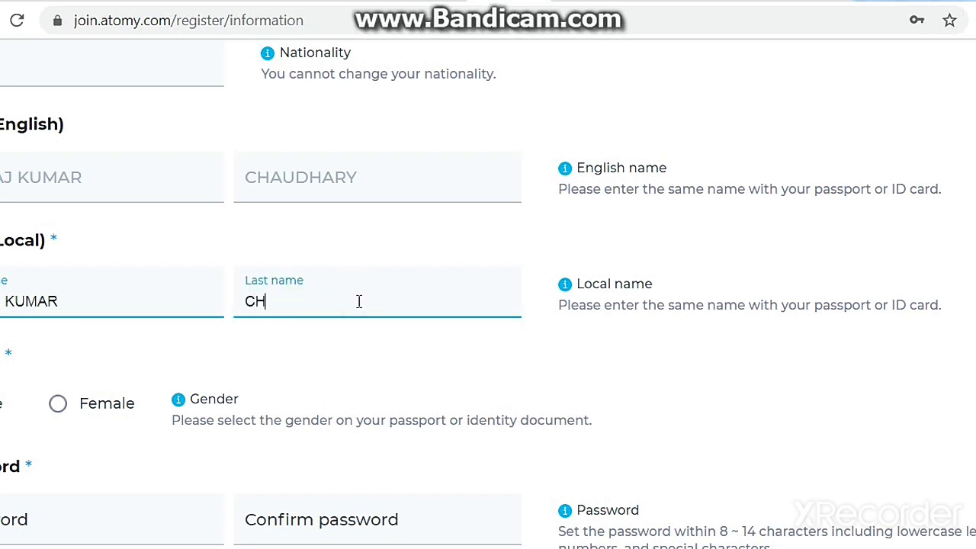
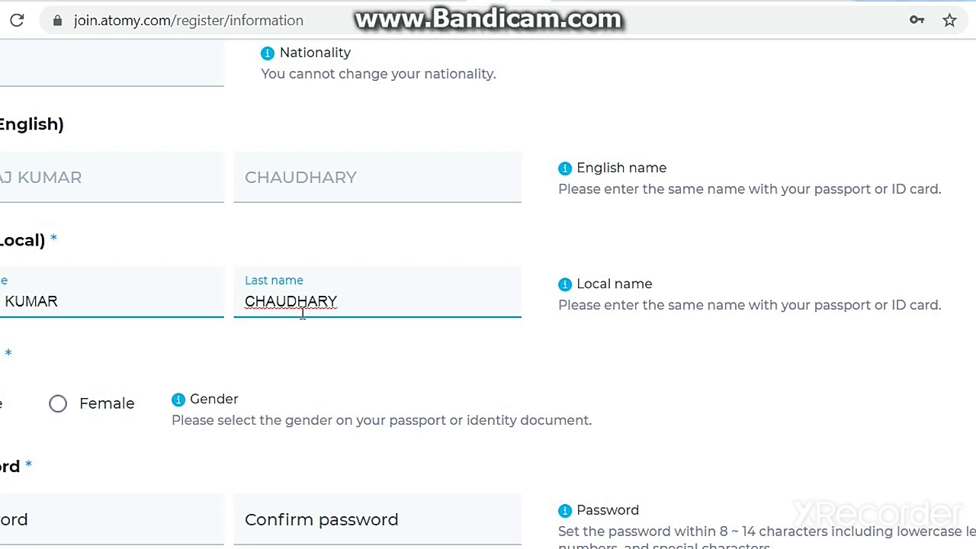
# Review the member information entries, with spouse registration set to No, and submit the form.
pyautogui.scroll(-4, 246, 327)
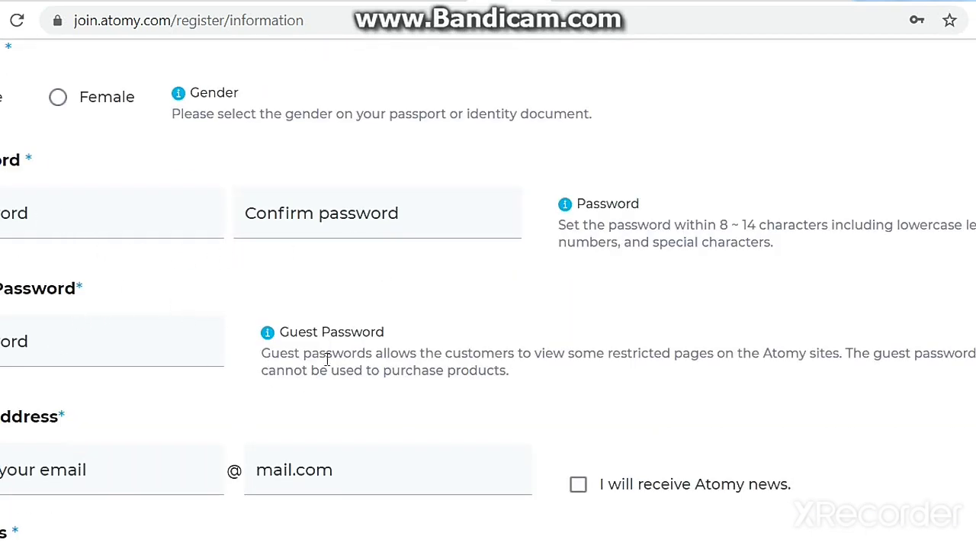
pyautogui.scroll(-1, 366, 366)
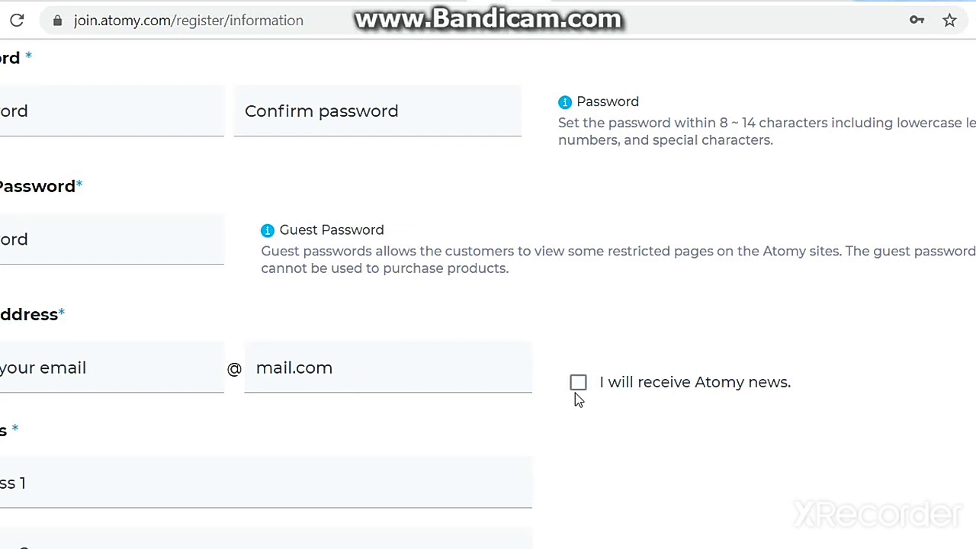
pyautogui.scroll(-2, 371, 408)
pyautogui.scroll(-2, 127, 315)
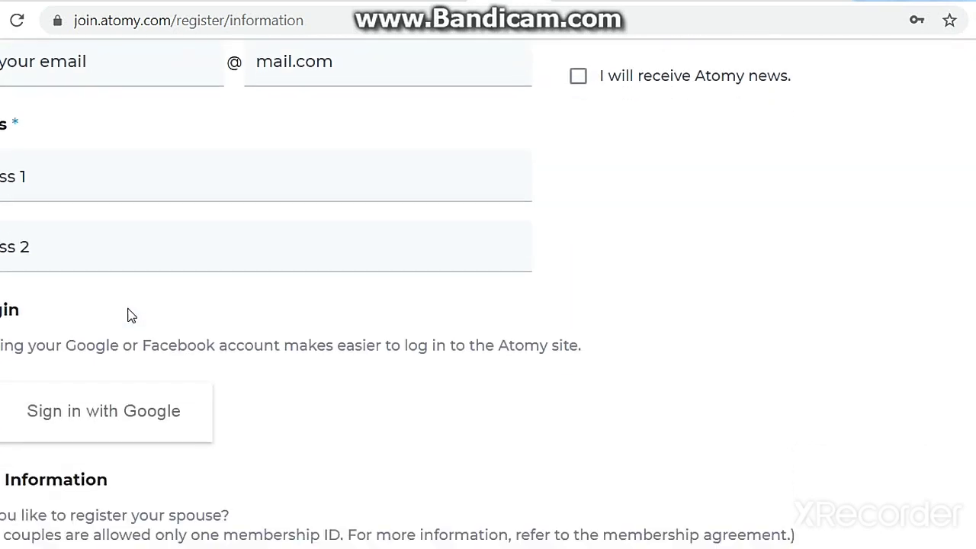
pyautogui.scroll(-2, 131, 399)
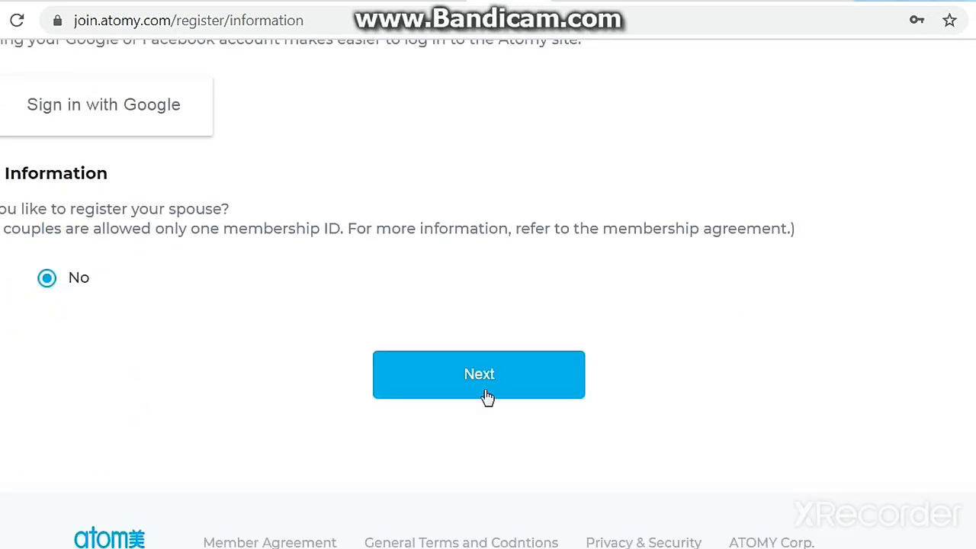
pyautogui.scroll(3, 823, 158)
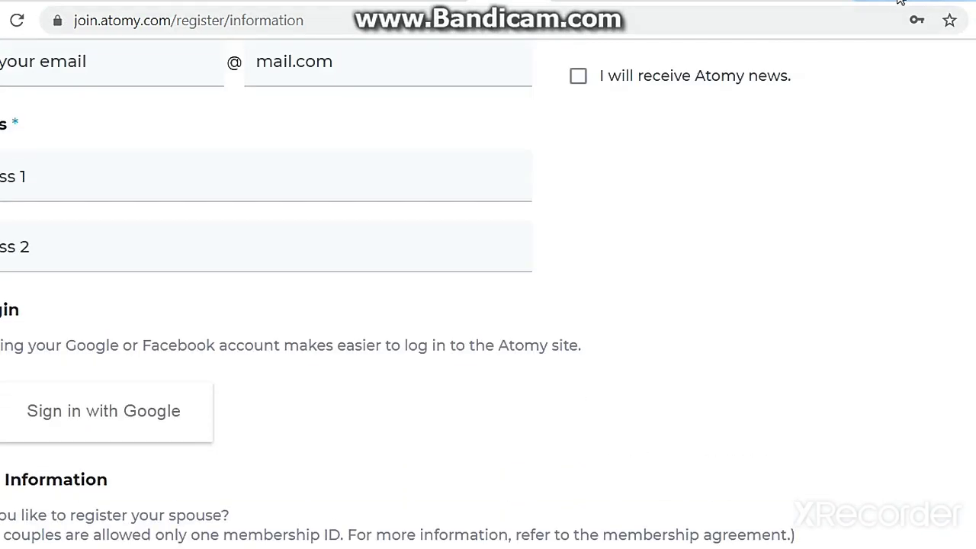
pyautogui.scroll(5, 819, 59)
pyautogui.scroll(5, 651, 126)
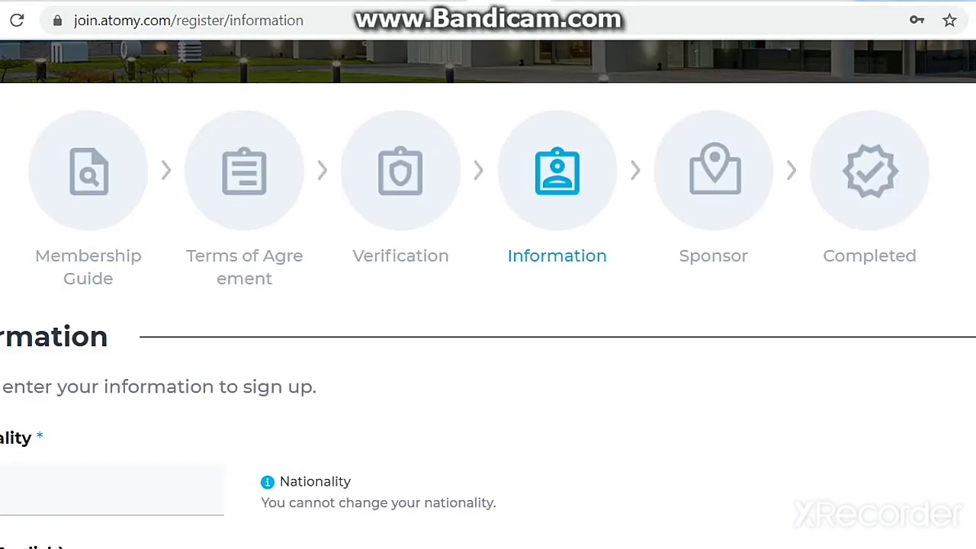
pyautogui.scroll(-3, 797, 408)
pyautogui.scroll(-3, 797, 410)
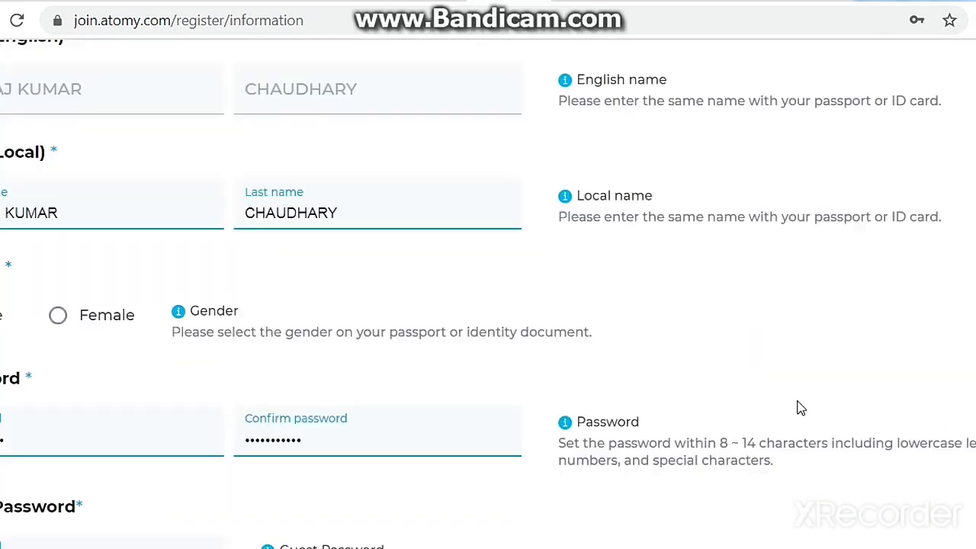
pyautogui.scroll(-3, 740, 308)
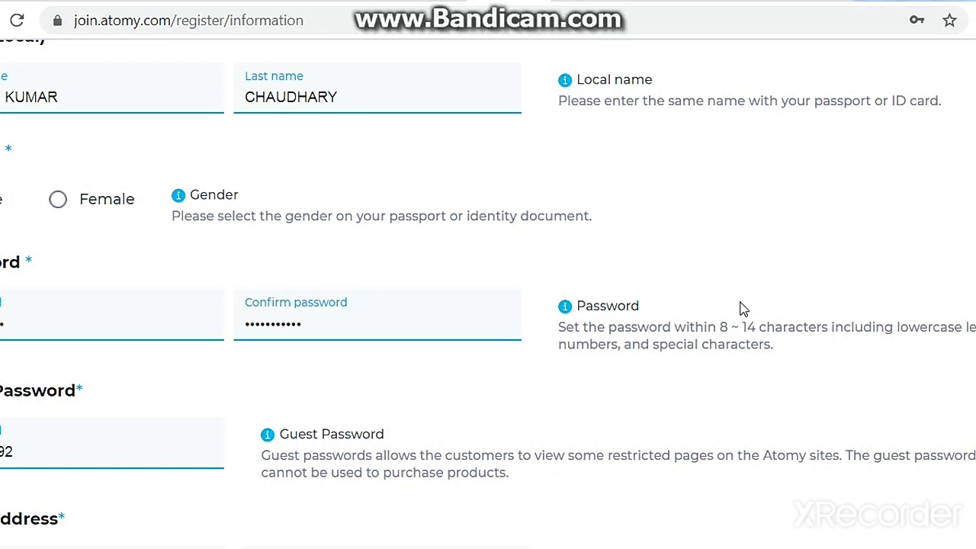
pyautogui.scroll(-3, 507, 333)
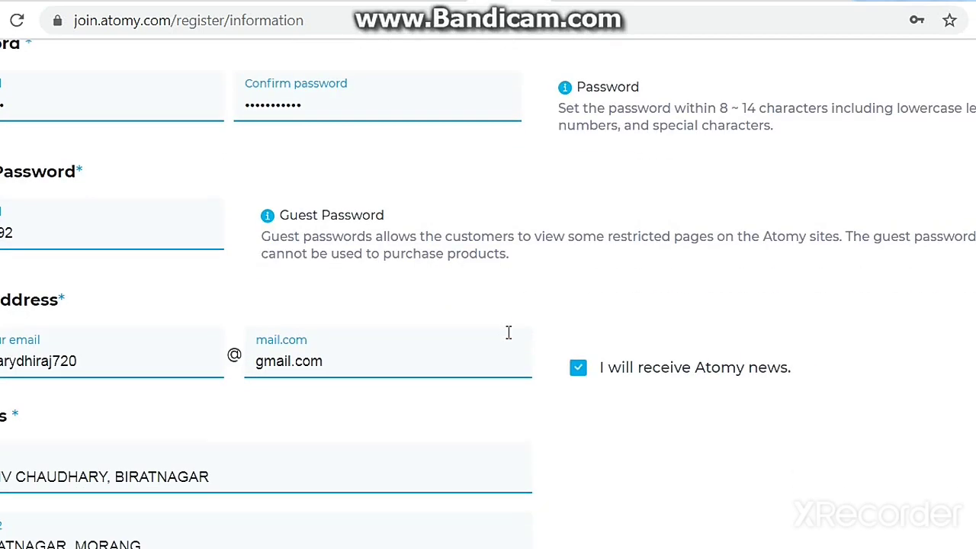
pyautogui.scroll(-10, 509, 335)
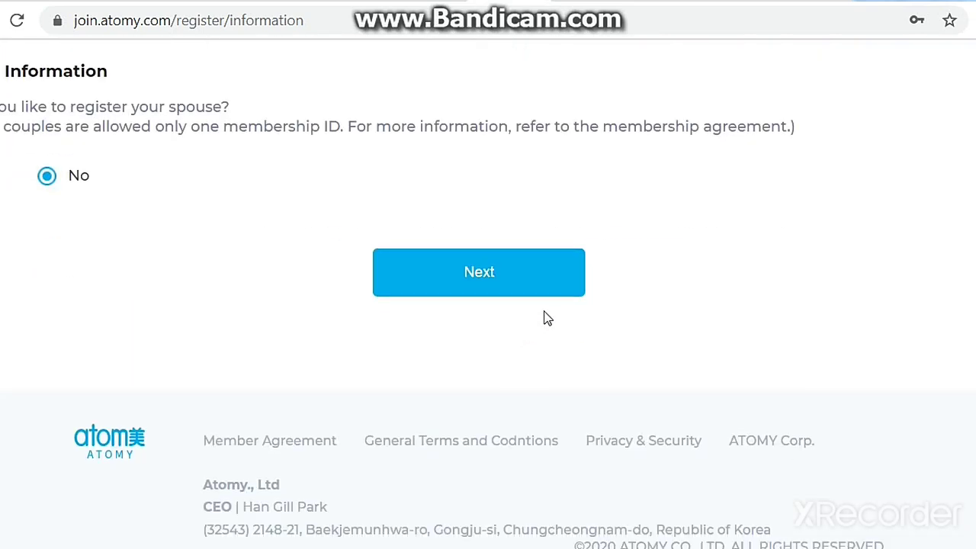
pyautogui.scroll(9, 534, 317)
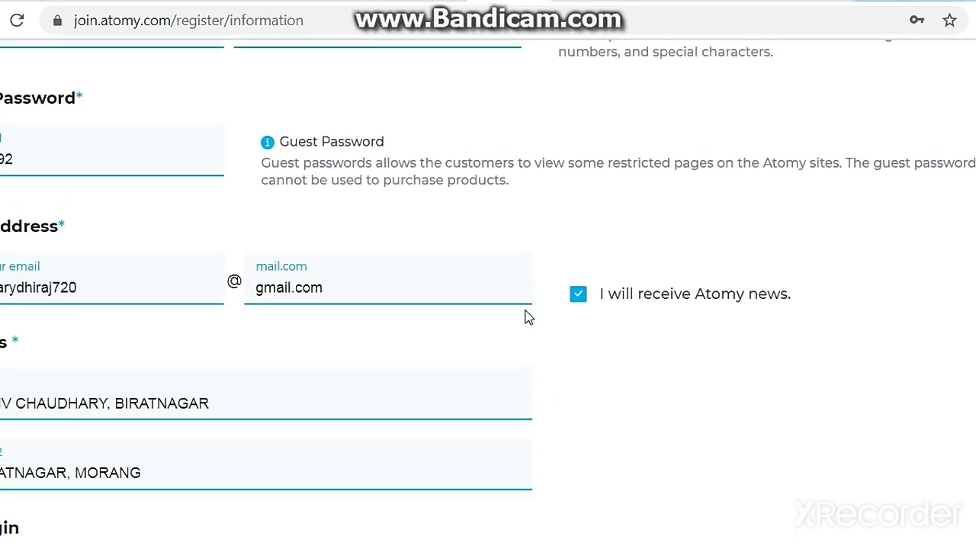
pyautogui.scroll(7, 528, 317)
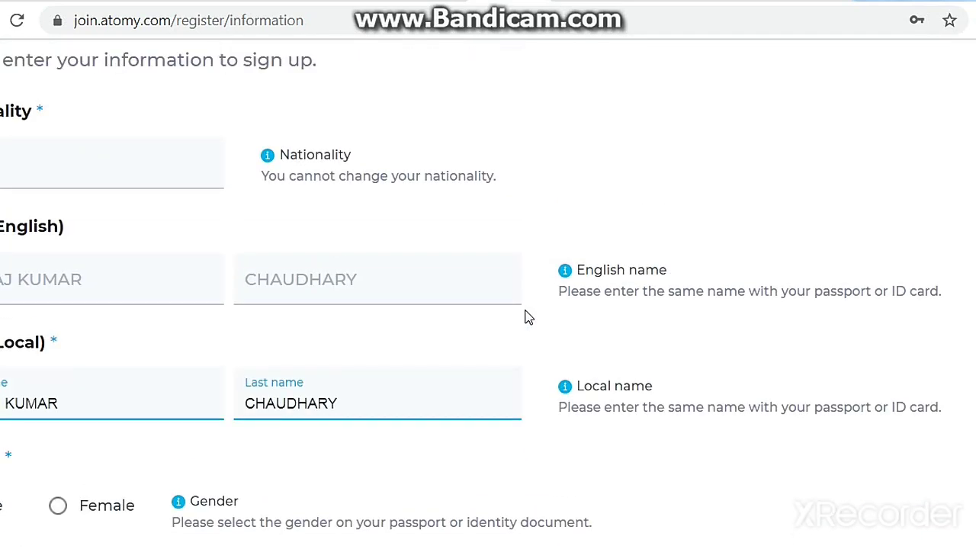
pyautogui.scroll(3, 528, 317)
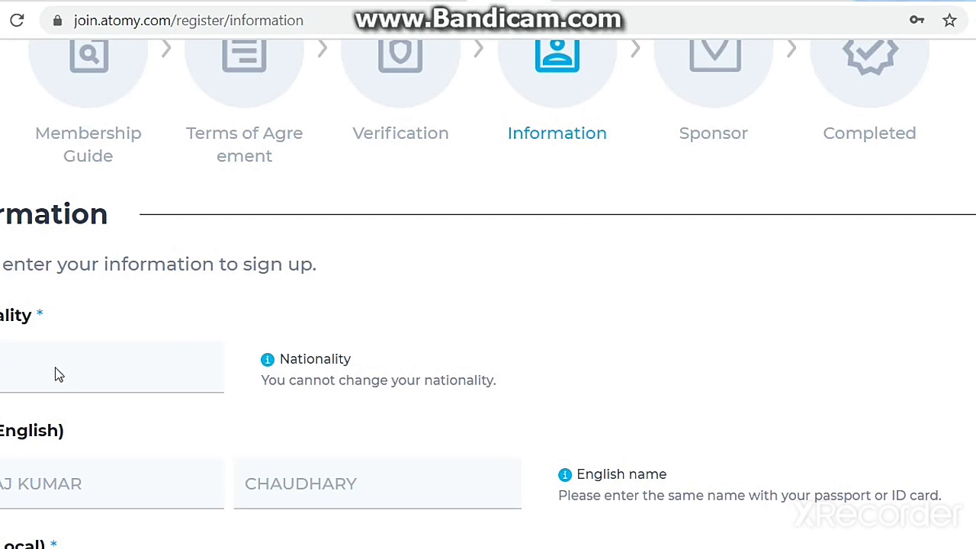
pyautogui.scroll(-15, 131, 392)
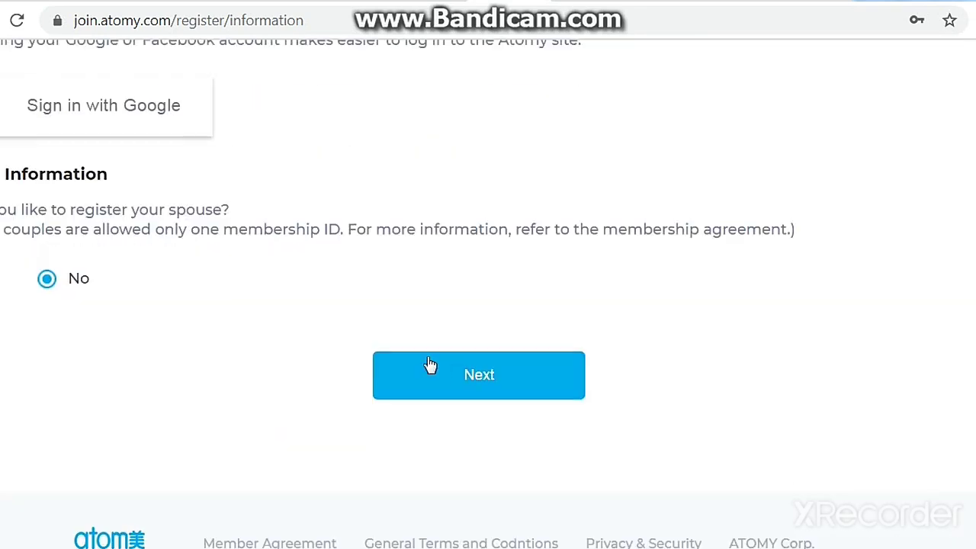
pyautogui.click(454, 379)
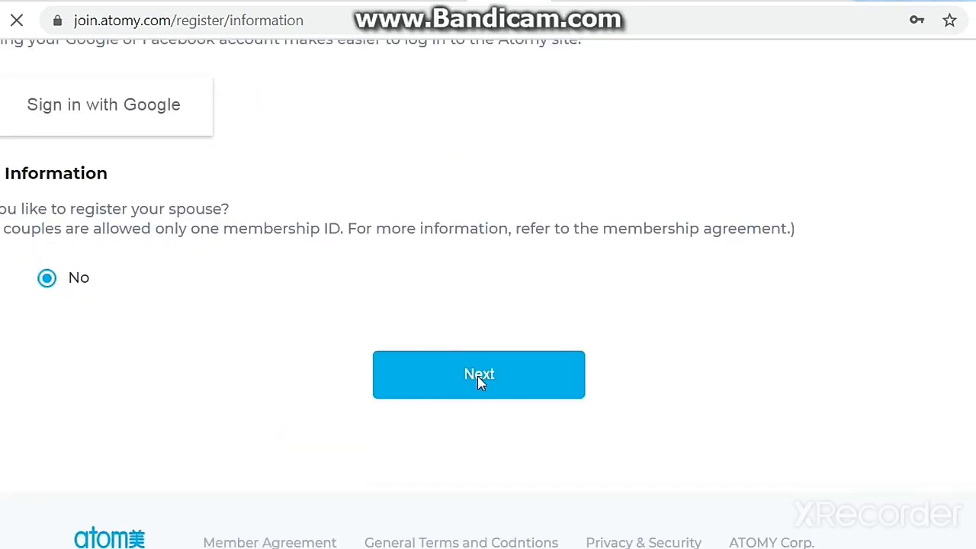
pyautogui.click(476, 377)
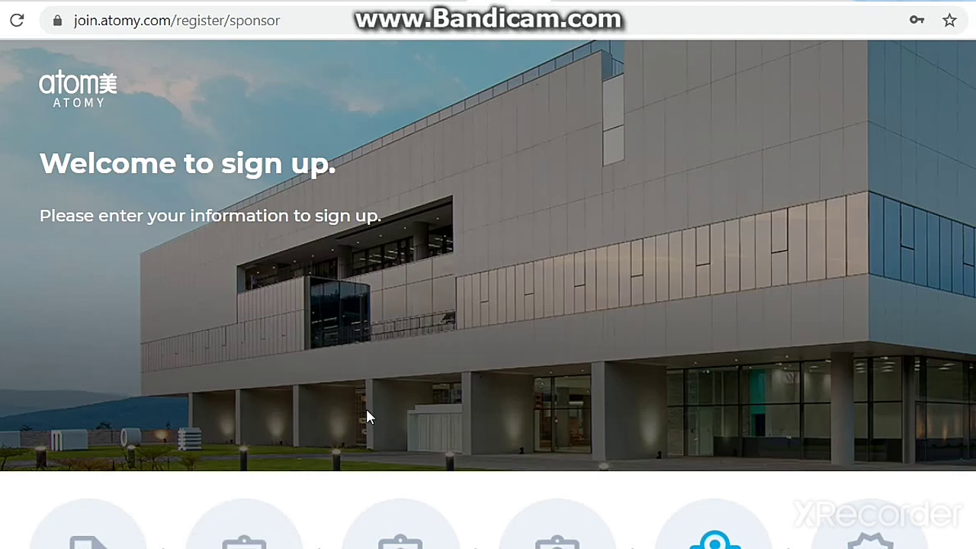
# Scroll down to Sponsor information on the Sponsor step and select the Sponsor ID field.
pyautogui.scroll(-5, 320, 408)
pyautogui.scroll(-3, 178, 353)
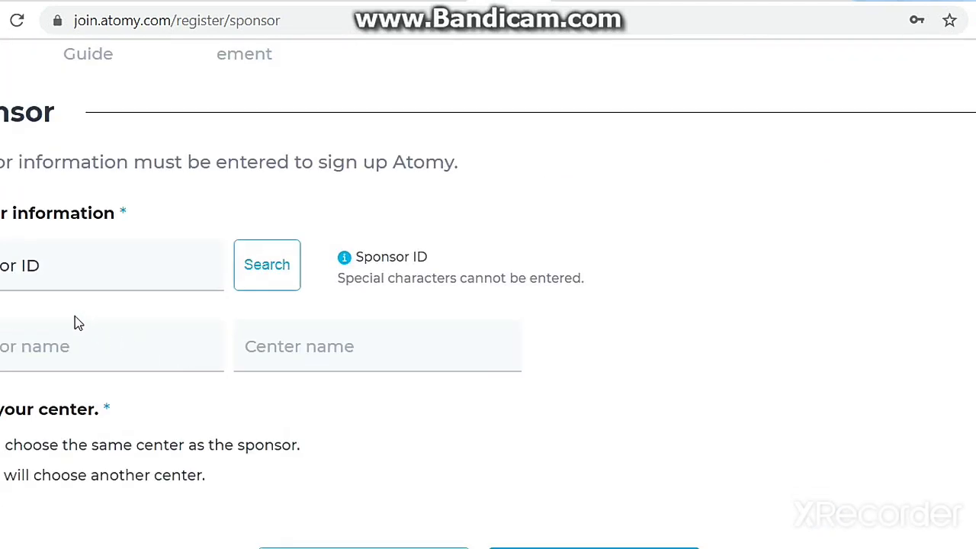
pyautogui.click(67, 267)
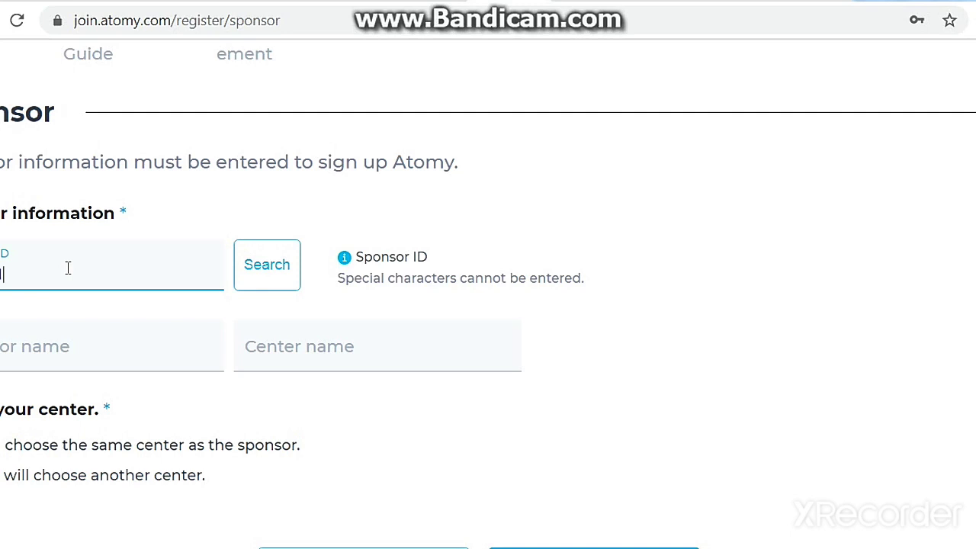
# Enter the sponsor's membership ID and search for it to open the sponsor membership check.
pyautogui.write('3')
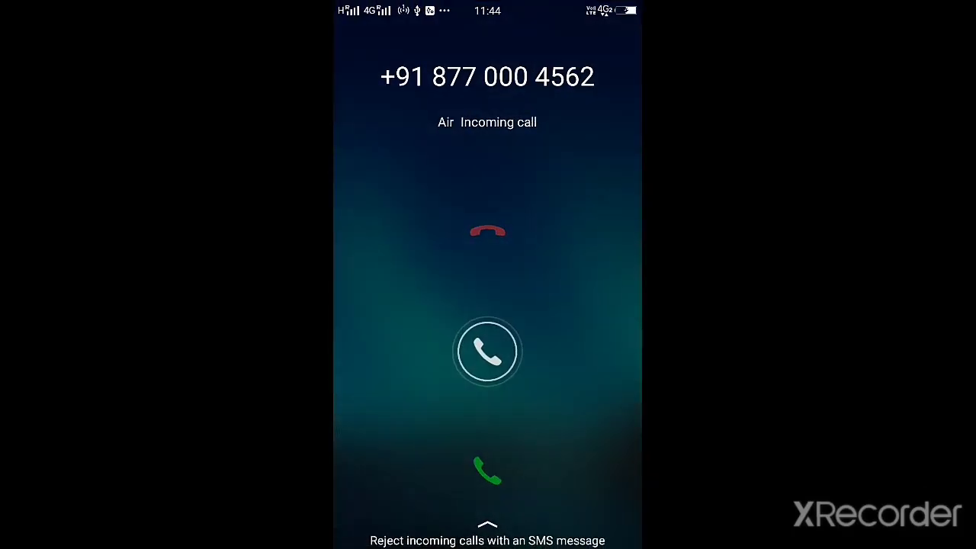
pyautogui.moveTo(487, 352); pyautogui.dragTo(487, 231)
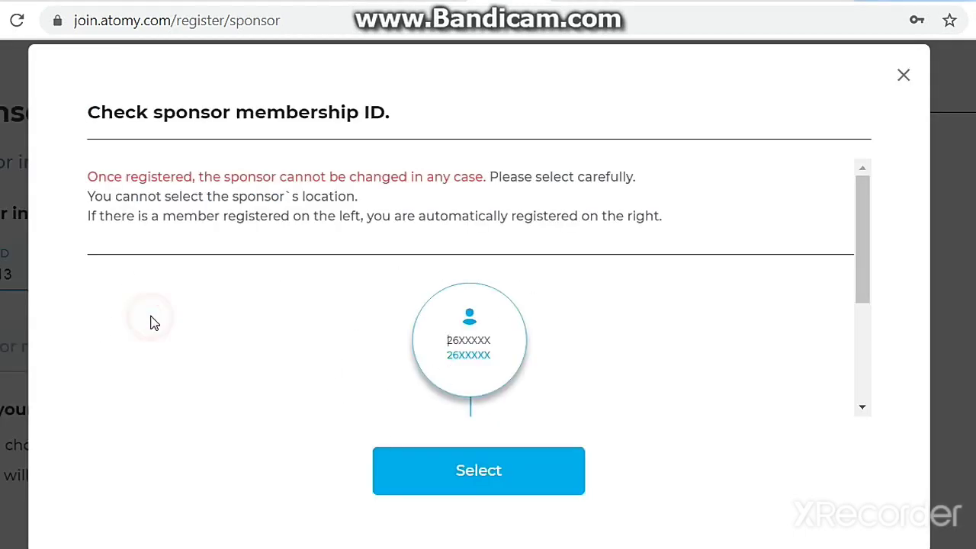
# Inspect the sponsor tree and select the found sponsor, filling in Nalanda Team Warrior Centre.
pyautogui.scroll(-3, 153, 324)
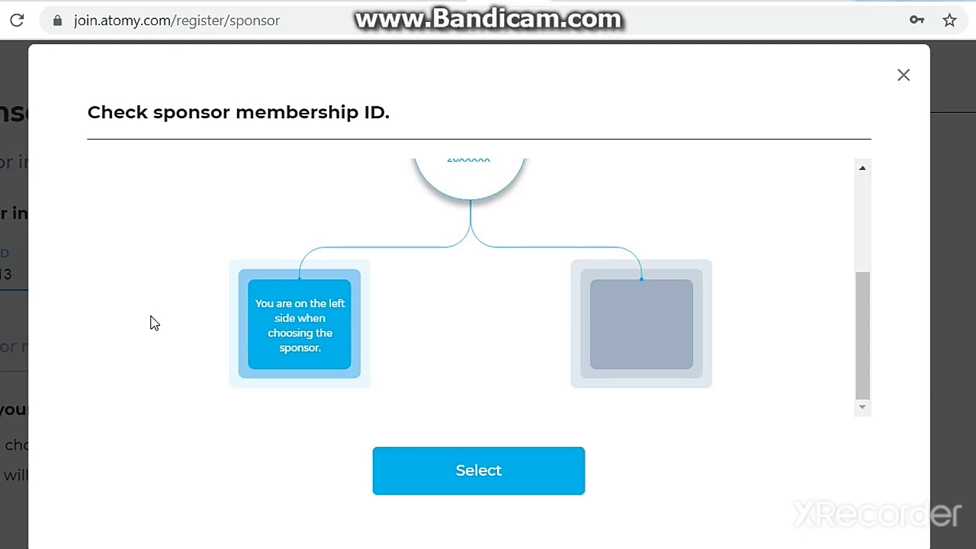
pyautogui.scroll(2, 152, 324)
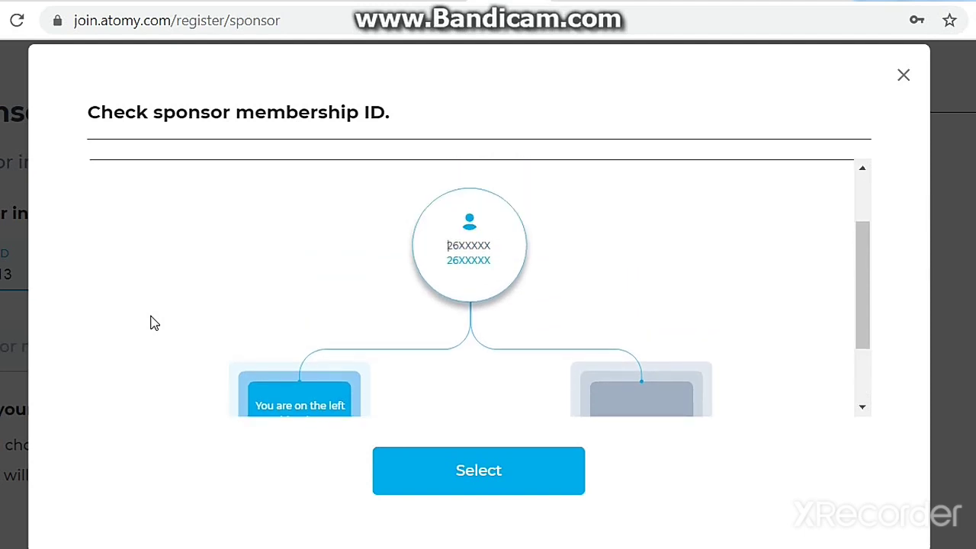
pyautogui.scroll(-2, 152, 323)
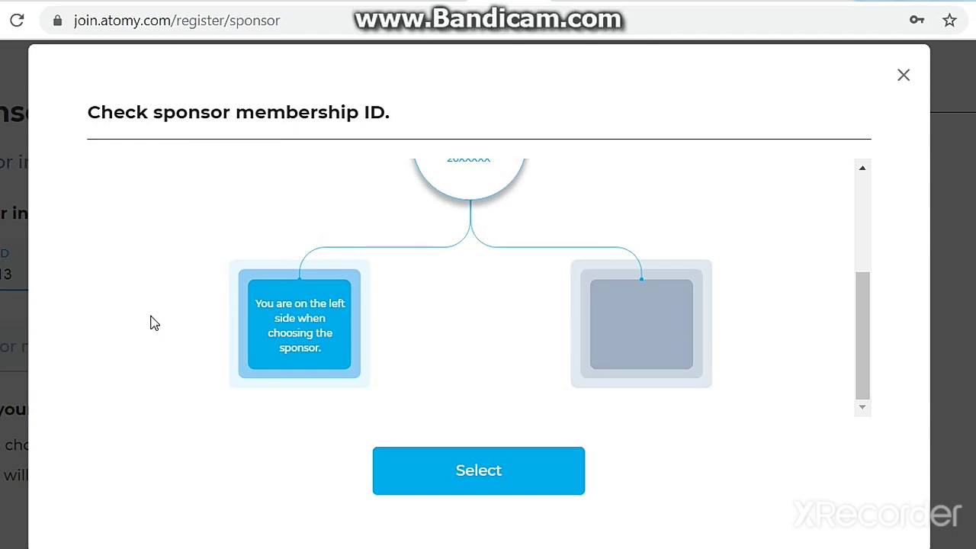
pyautogui.scroll(3, 152, 324)
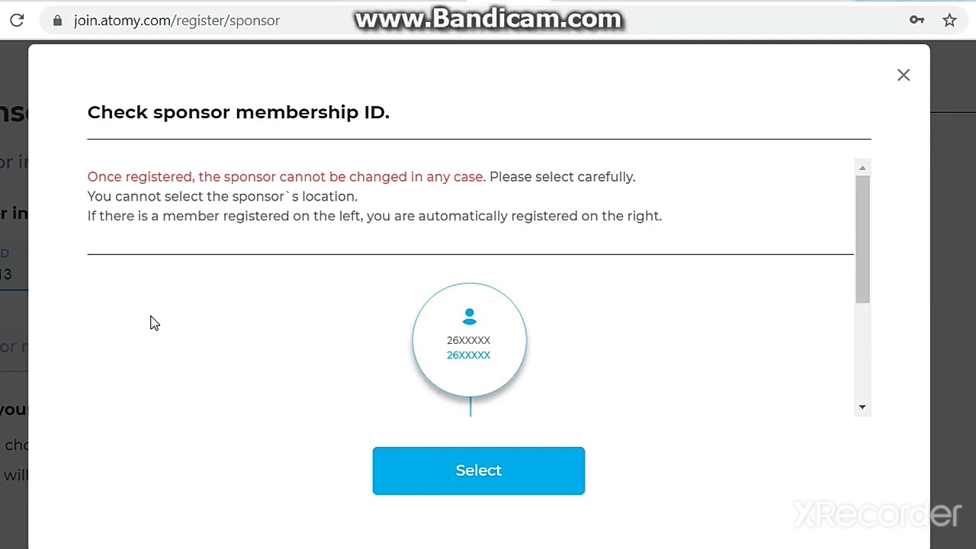
pyautogui.scroll(-3, 150, 323)
pyautogui.scroll(3, 168, 338)
pyautogui.scroll(-3, 169, 341)
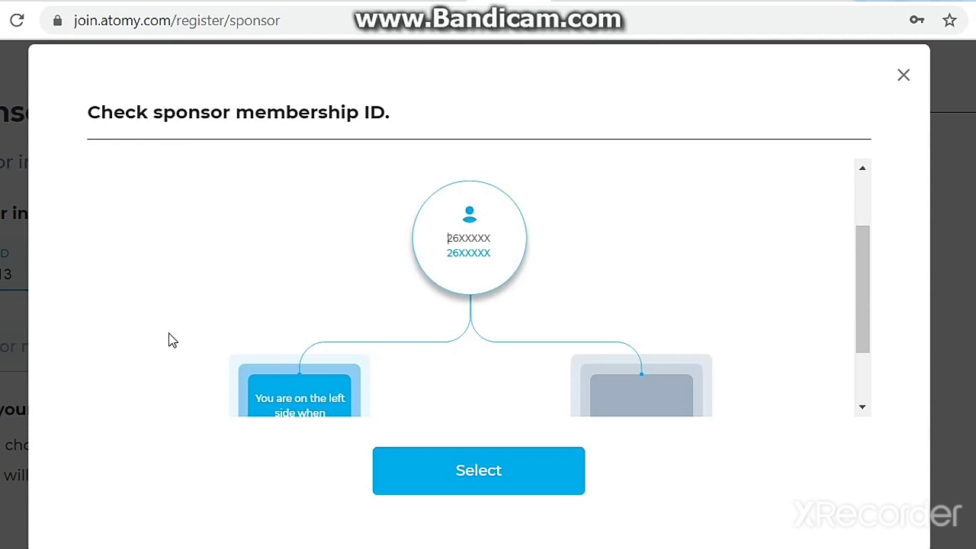
pyautogui.scroll(-1, 169, 337)
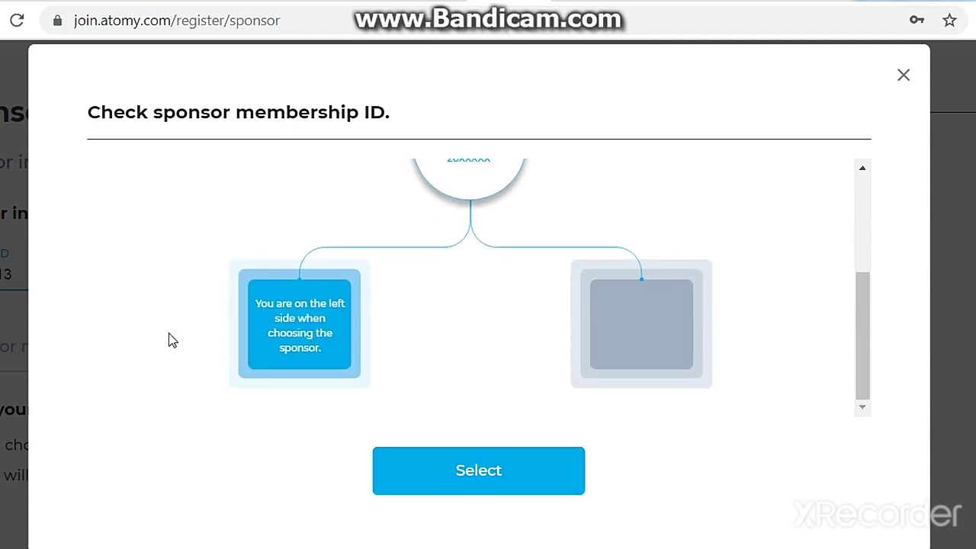
pyautogui.click(479, 470)
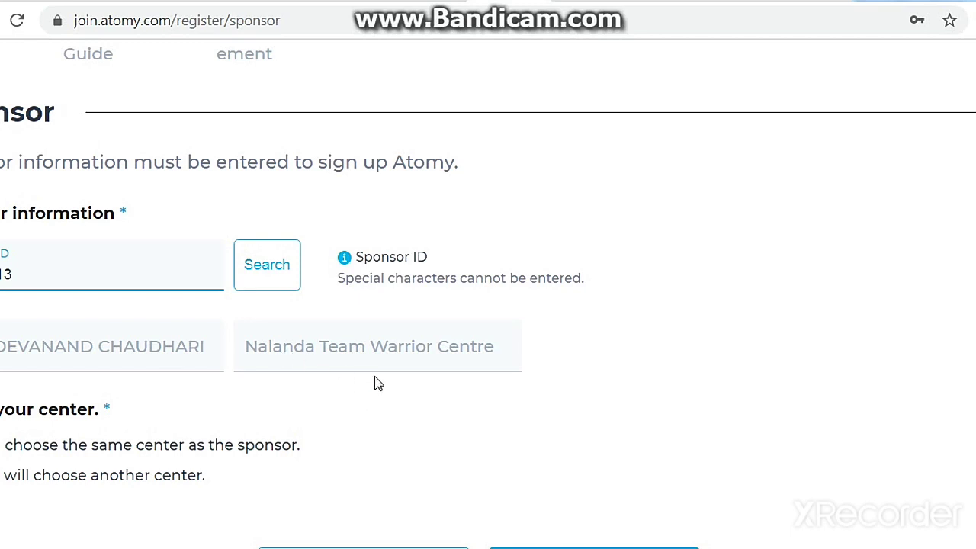
# Submit the sponsor step and confirm Nalanda Team Warrior Centre as the center.
pyautogui.scroll(-2, 382, 389)
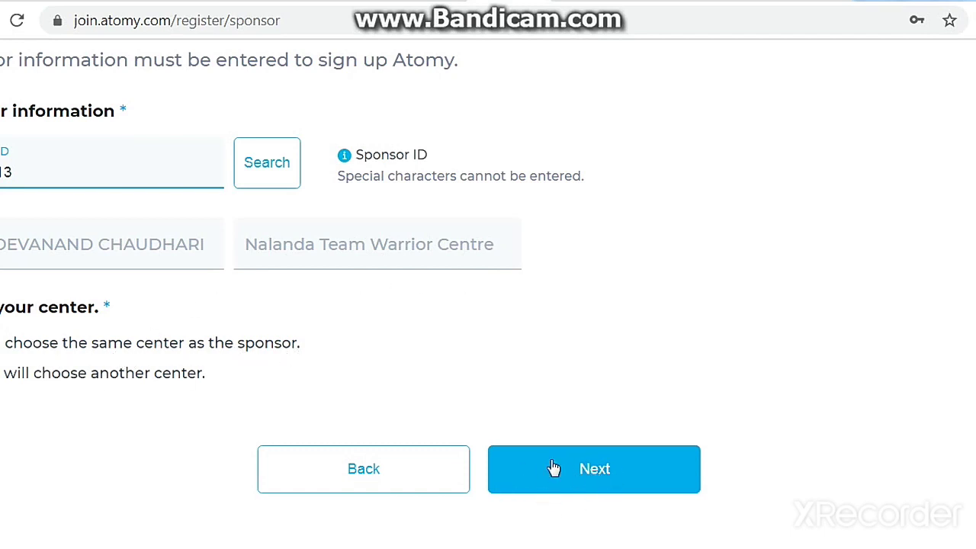
pyautogui.click(624, 476)
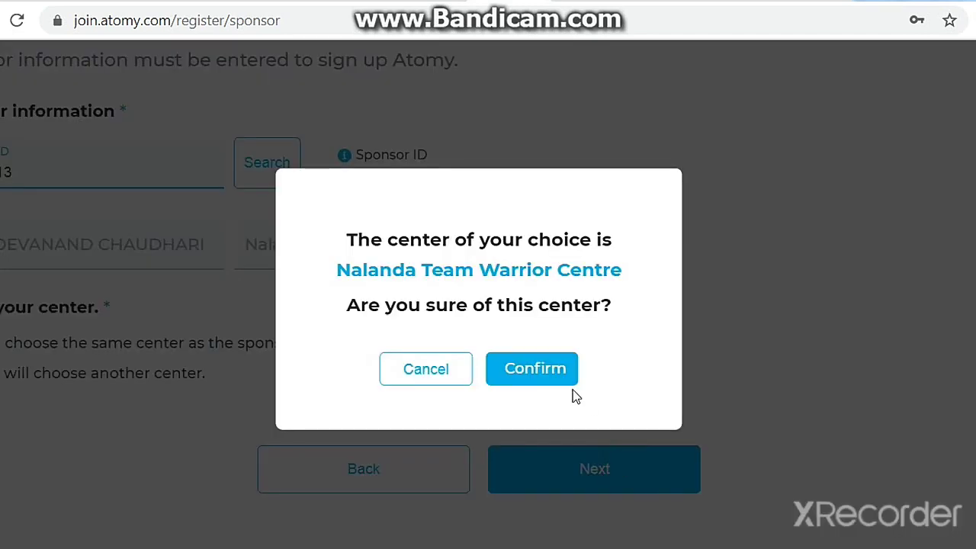
pyautogui.click(538, 369)
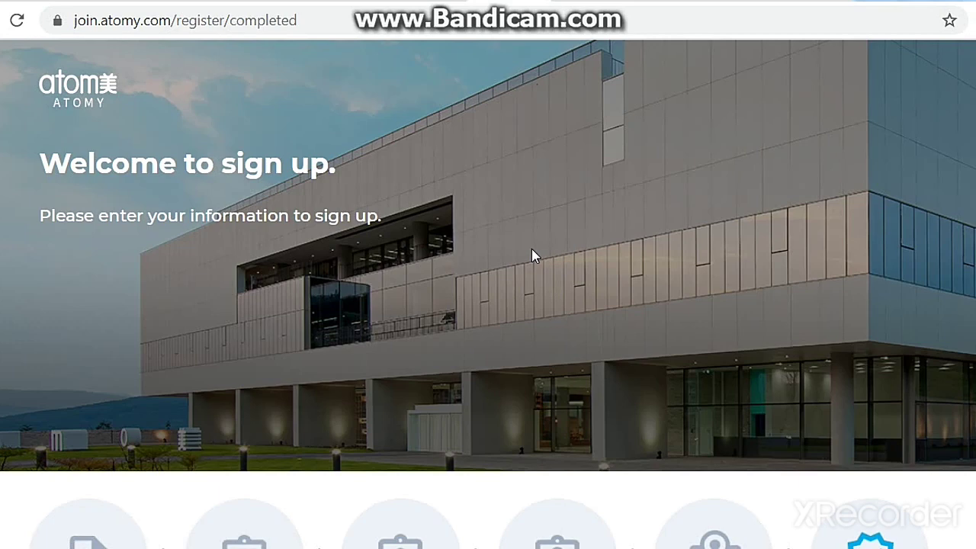
pyautogui.scroll(-5, 316, 285)
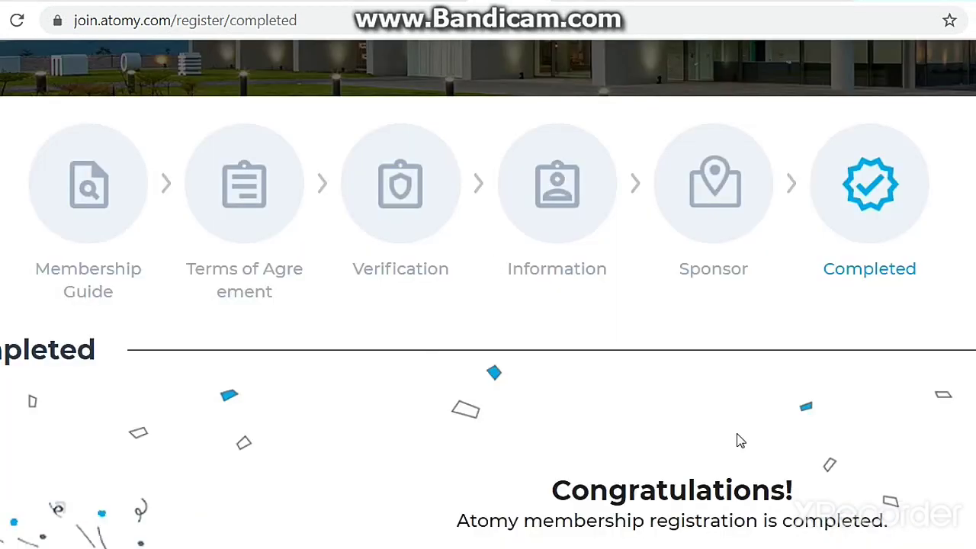
pyautogui.moveTo(549, 496); pyautogui.dragTo(811, 485)
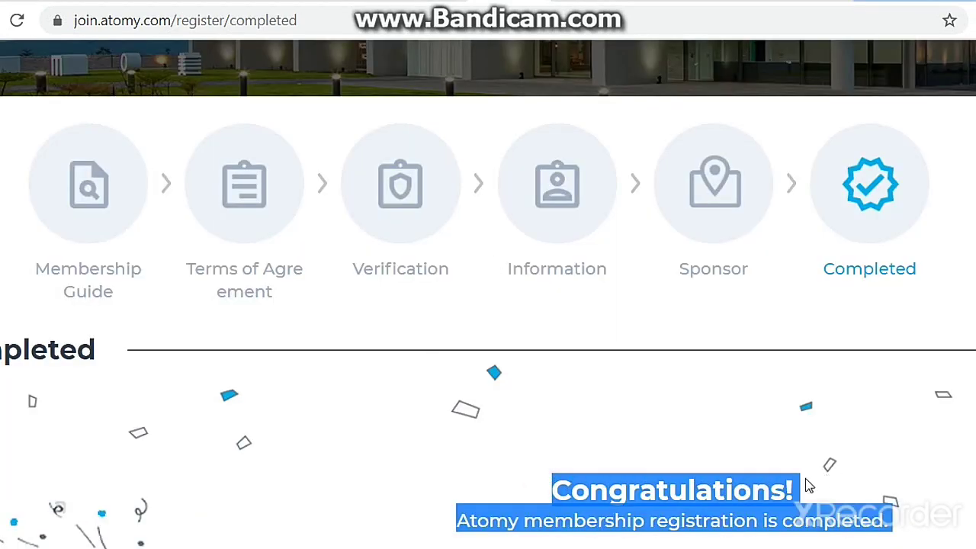
pyautogui.click(621, 324)
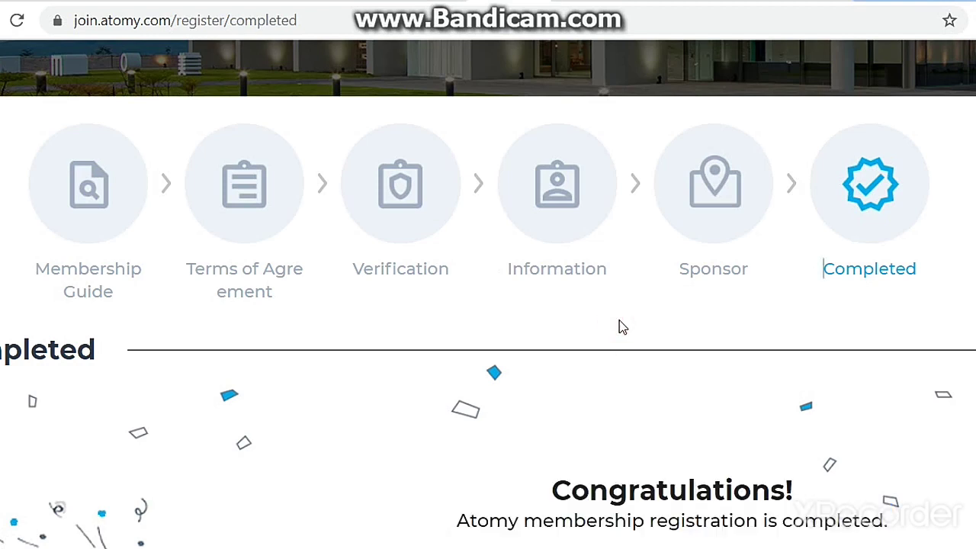